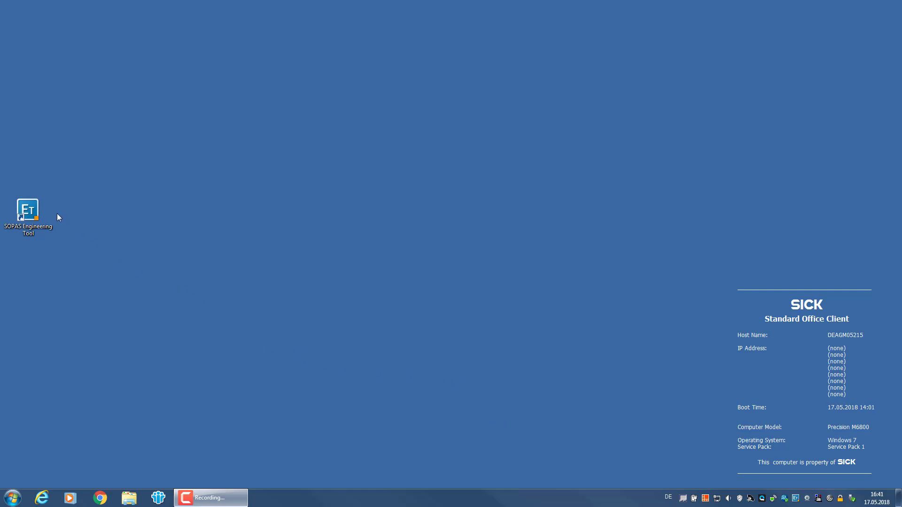
Step: Launch SOPAS Engineering Tool and find the MRS1xxxx scanner at 192.168.0.1:2112
double_click(29, 211)
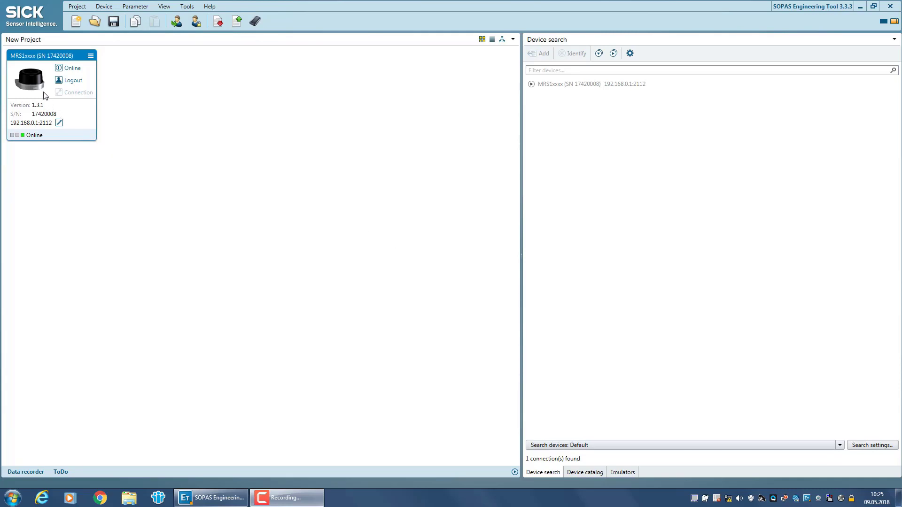
Step: Open the MRS1xxxx device window and log in with the Authorized Client user level
double_click(43, 91)
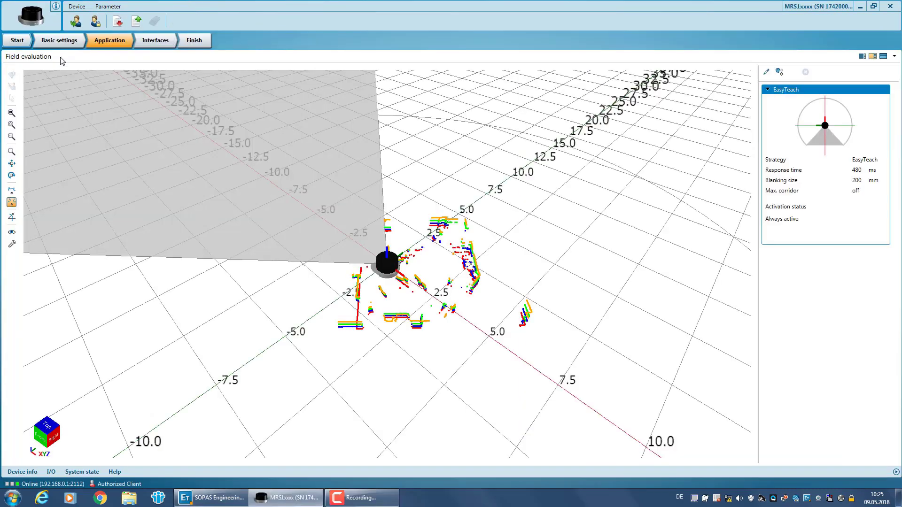
left_click(77, 24)
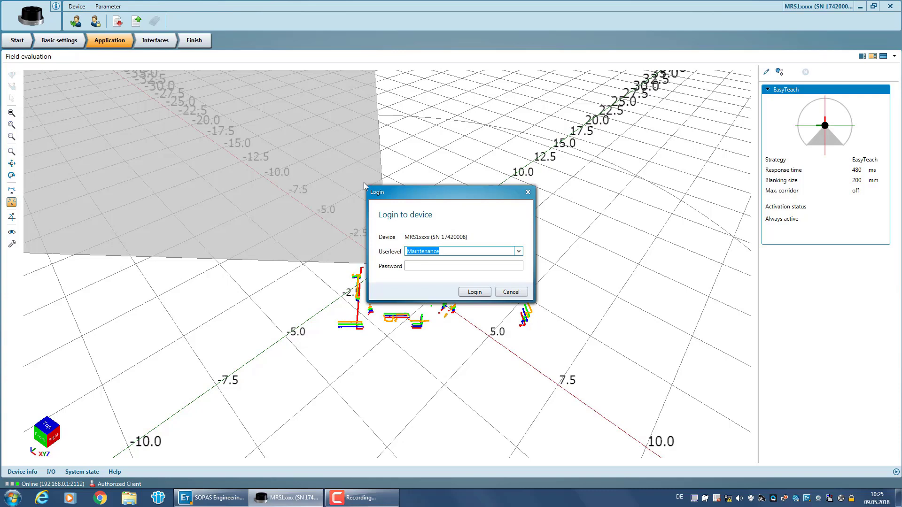
left_click(518, 252)
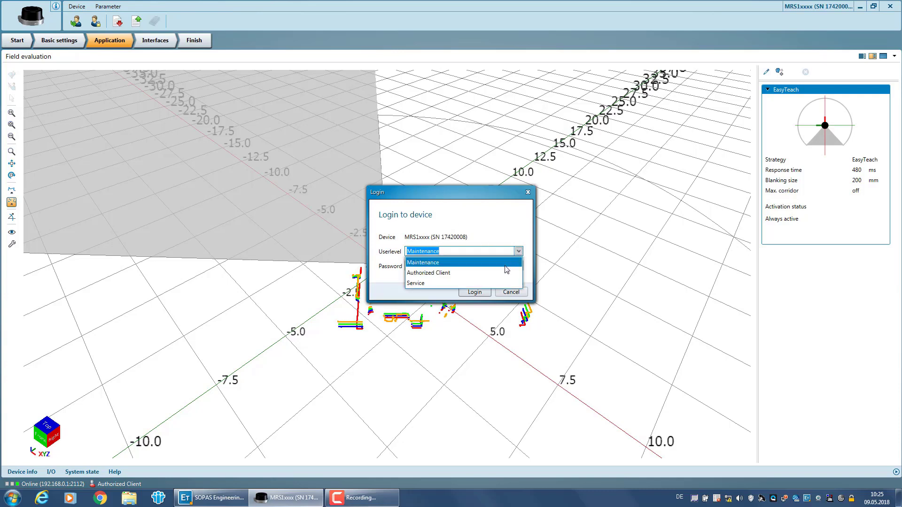
left_click(503, 269)
left_click(476, 265)
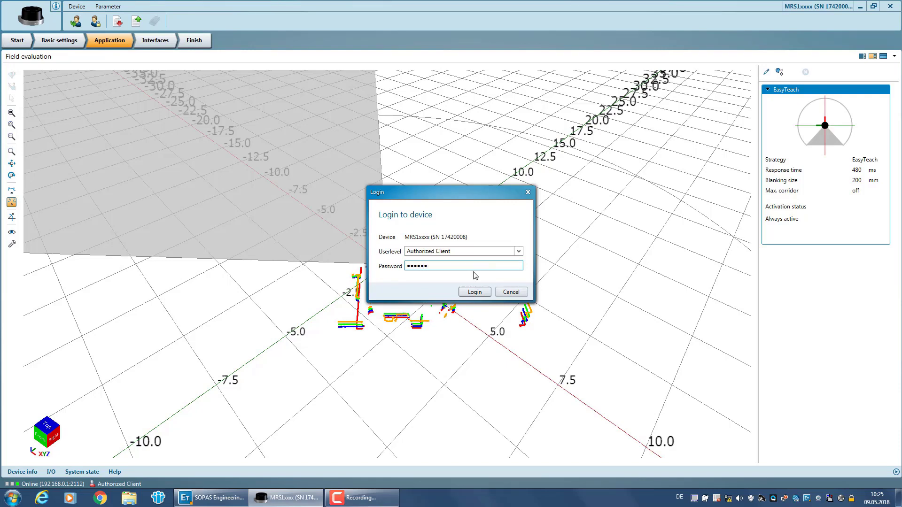
left_click(474, 292)
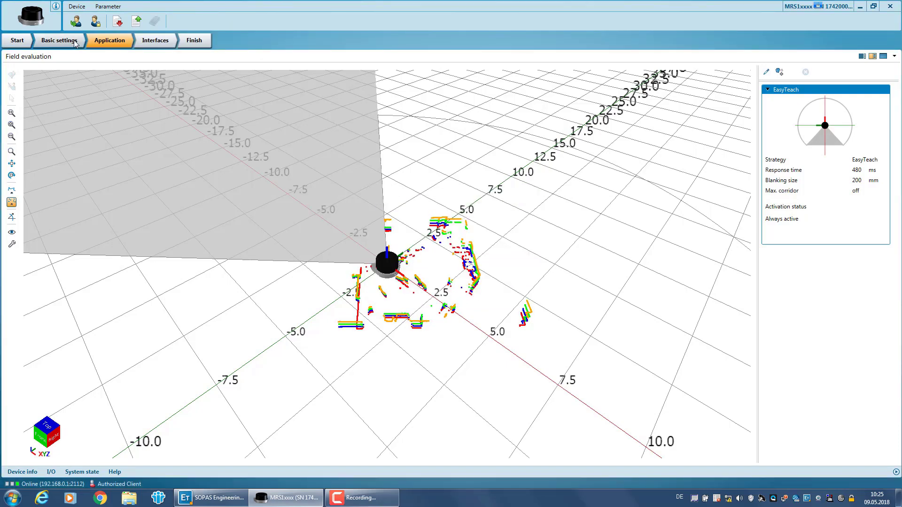
Step: Open Basic settings and keep Field evaluation as the active application
left_click(75, 41)
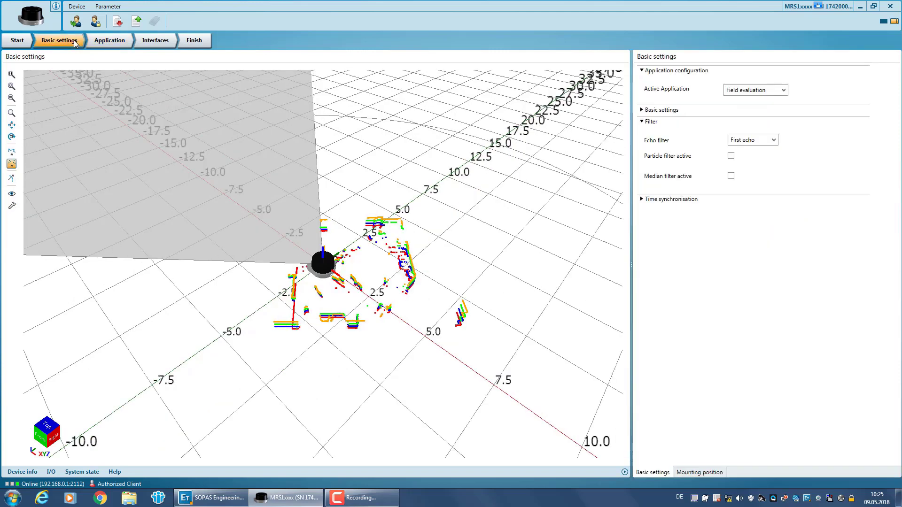
left_click(747, 92)
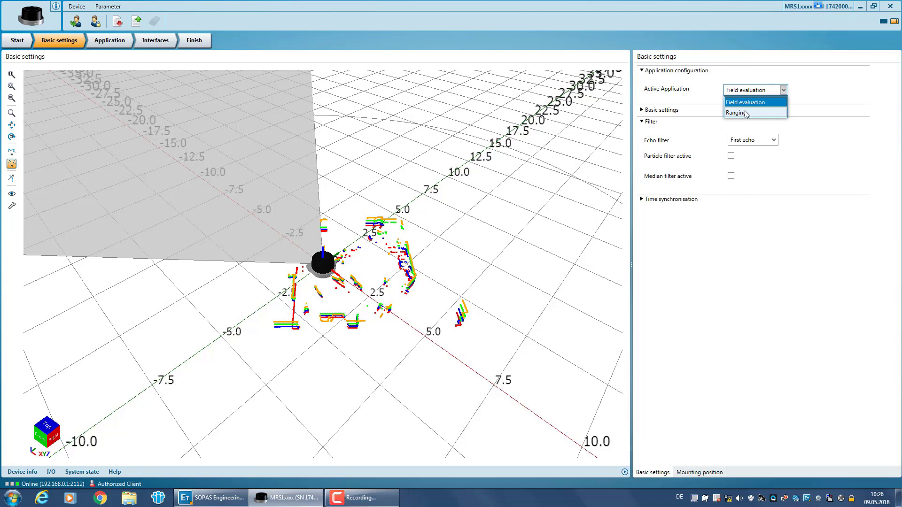
left_click(747, 105)
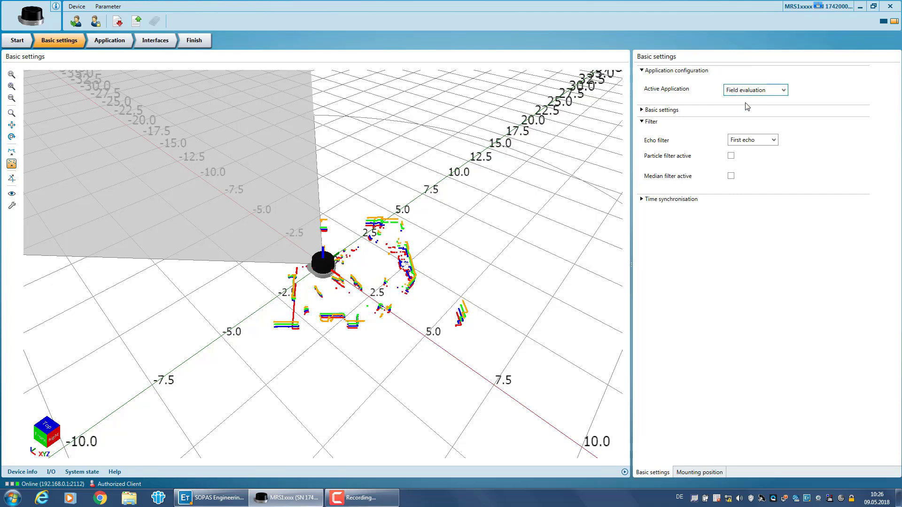
Step: Go back to the Application field evaluation page and zoom into the scan view
left_click(121, 40)
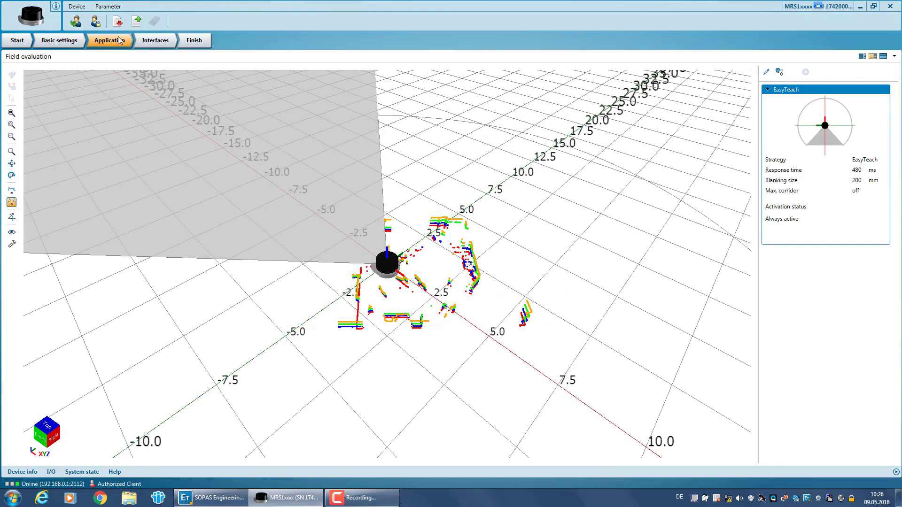
left_click(12, 125)
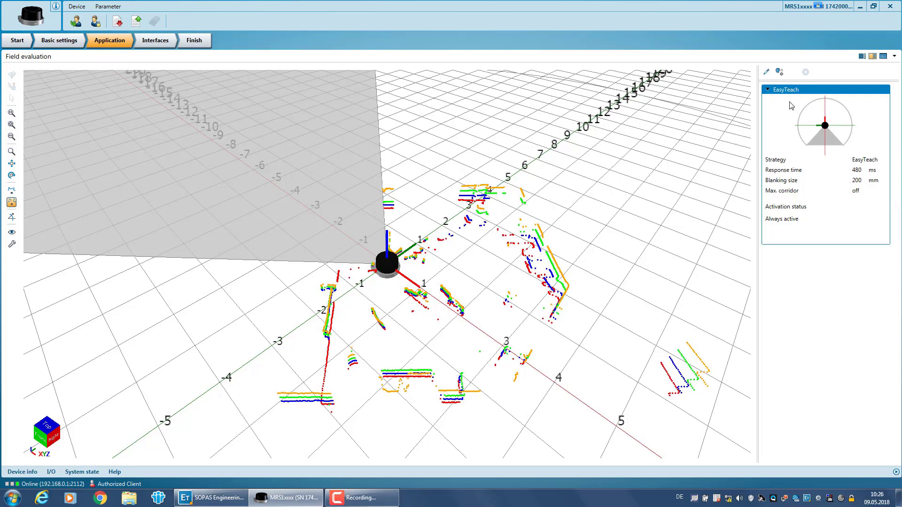
Step: Add a second evaluation and draw a four-cornered polygon field beside the scanner
left_click(781, 75)
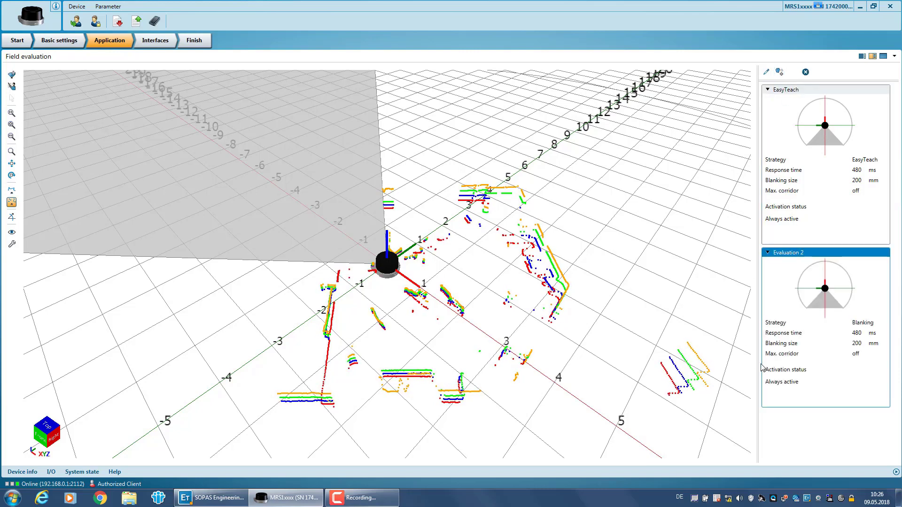
left_click(12, 75)
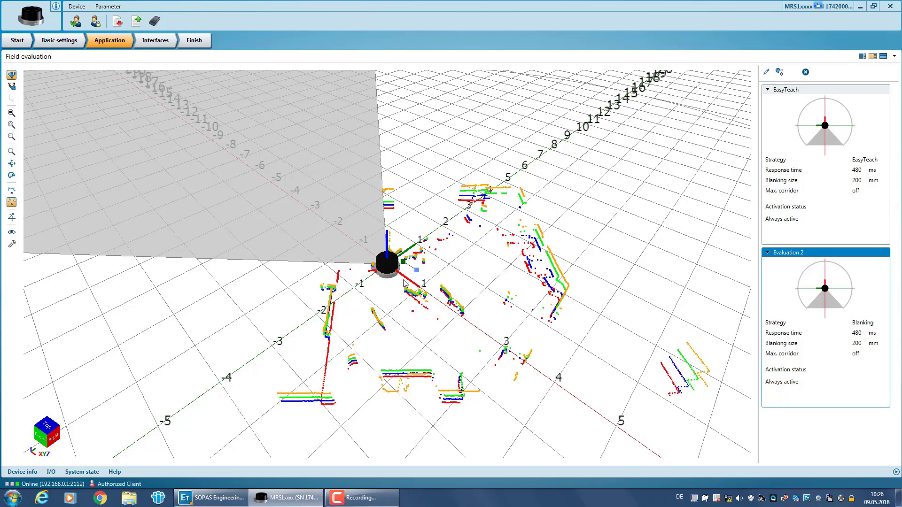
left_click(385, 290)
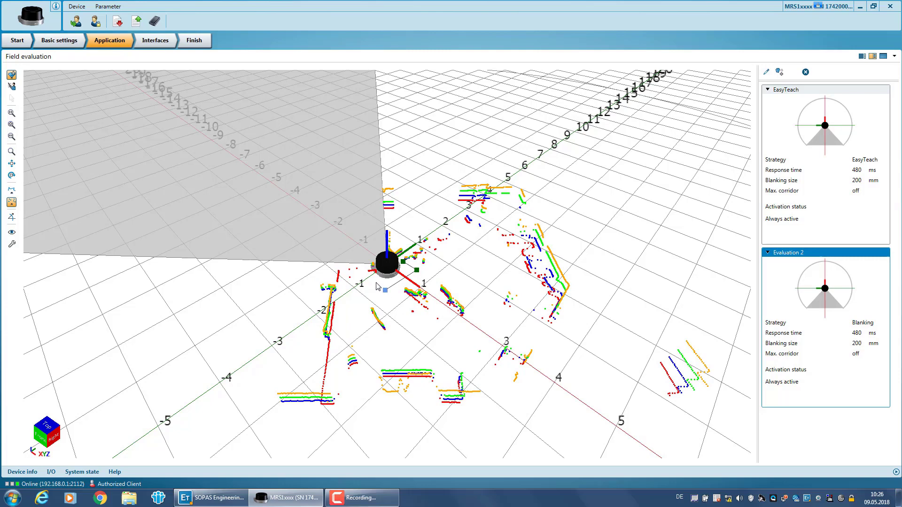
double_click(376, 285)
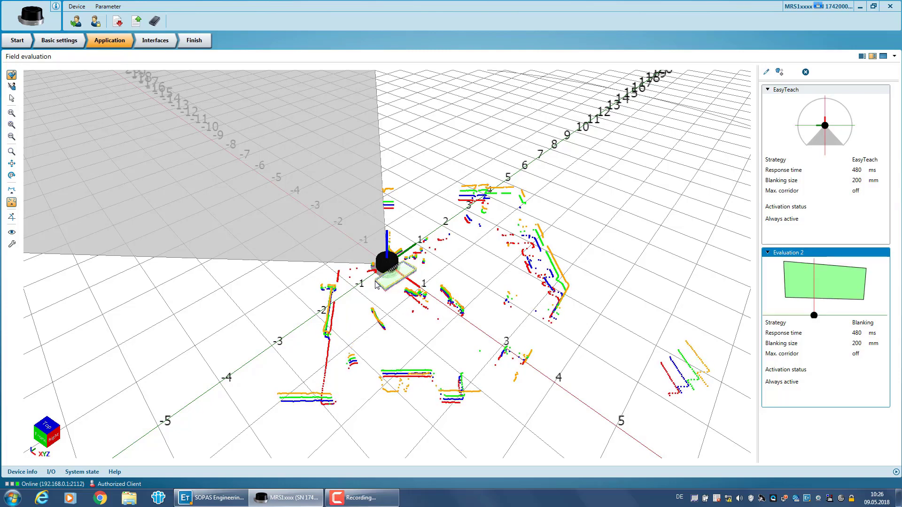
scroll(375, 285, "up", 2)
scroll(376, 285, "up", 2)
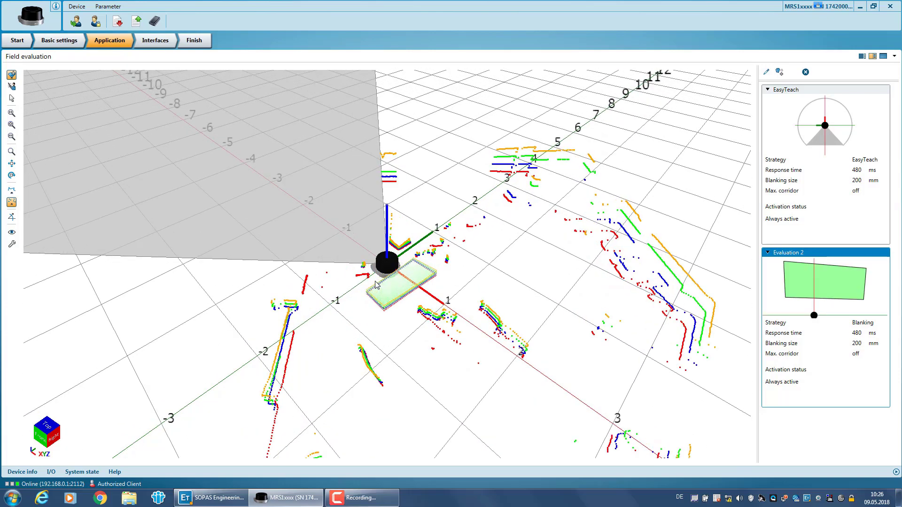
scroll(376, 284, "up", 1)
scroll(375, 285, "up", 1)
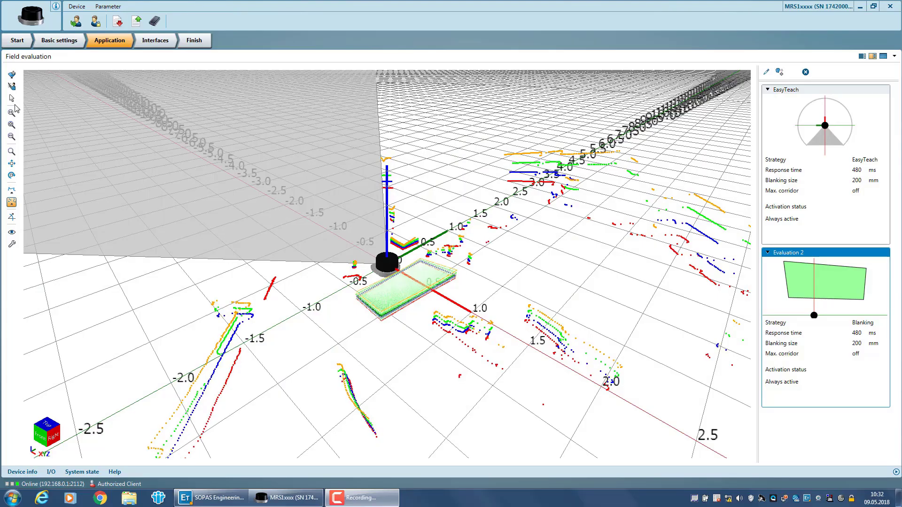
Step: Set Field 1's second corner X coordinate to 0.500
left_click(12, 99)
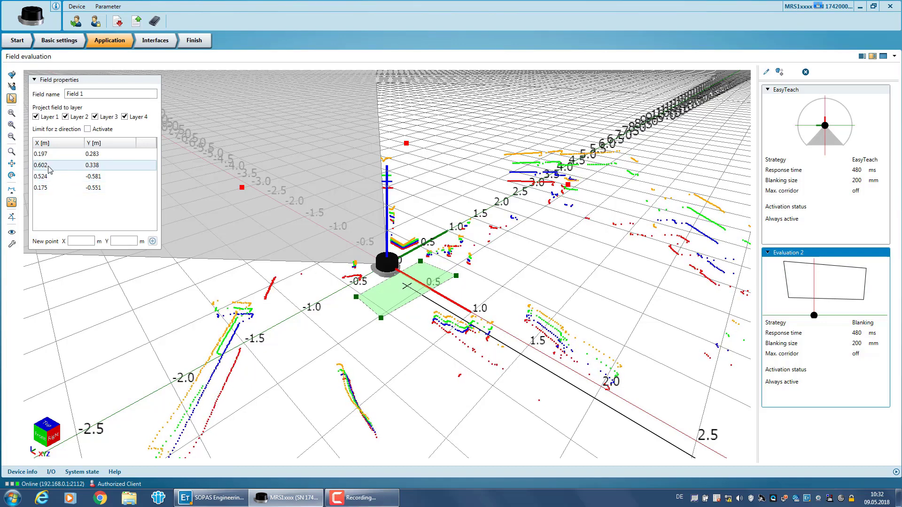
left_click(49, 169)
left_click_drag(50, 166, 41, 165)
type("3")
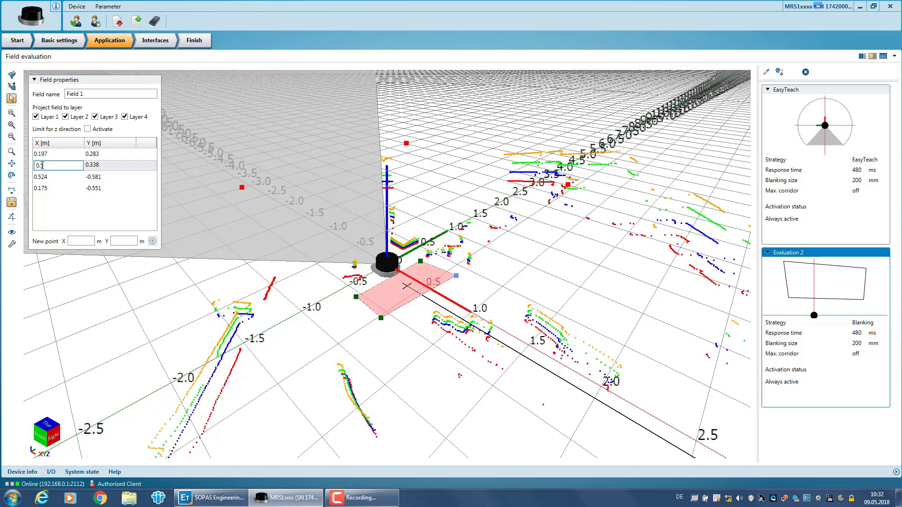
left_click(52, 177)
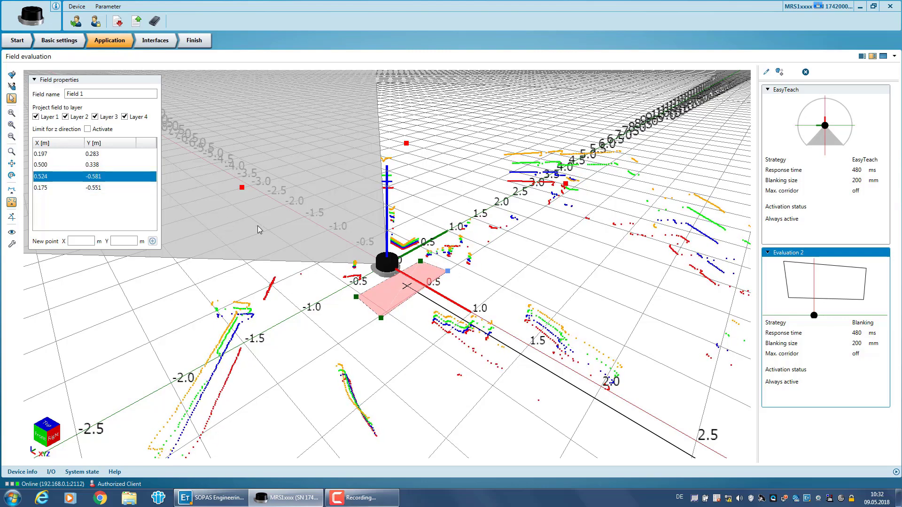
Step: Drag Field 1's first corner to a new position and exclude it from Layer 4
left_click(422, 262)
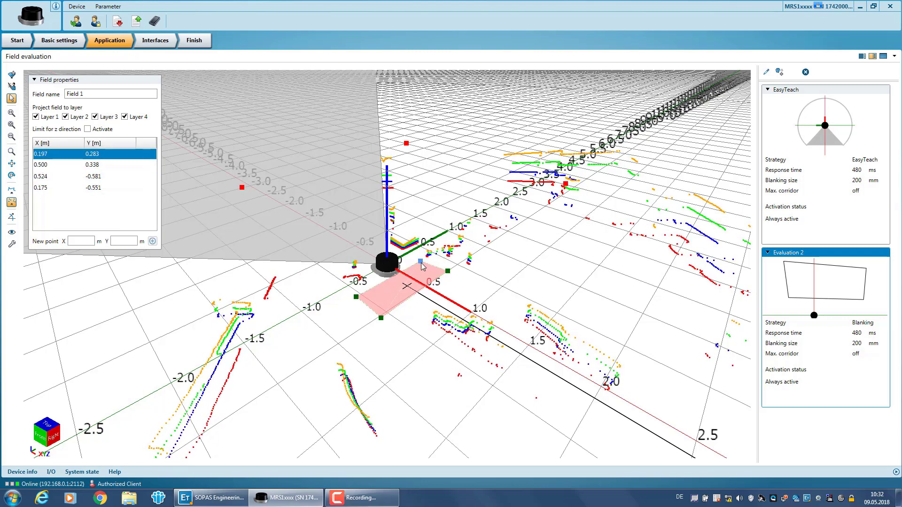
left_click_drag(421, 266, 440, 266)
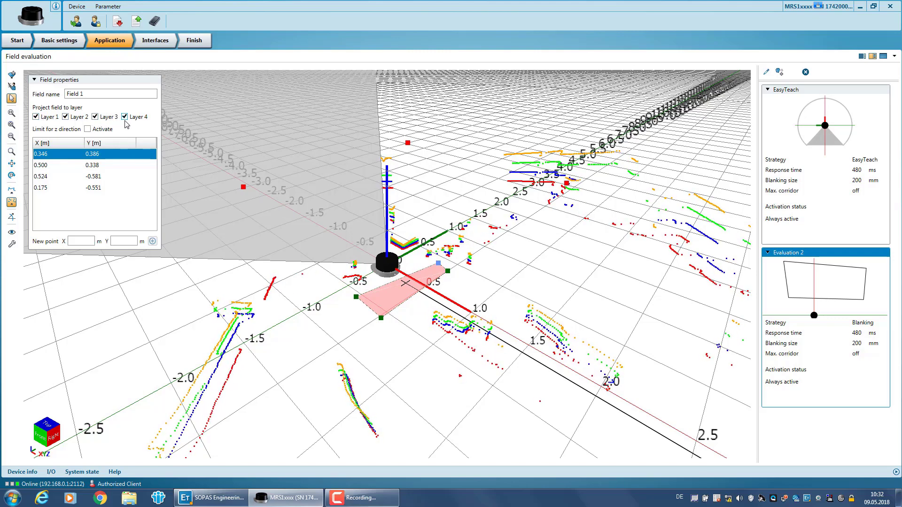
left_click(125, 117)
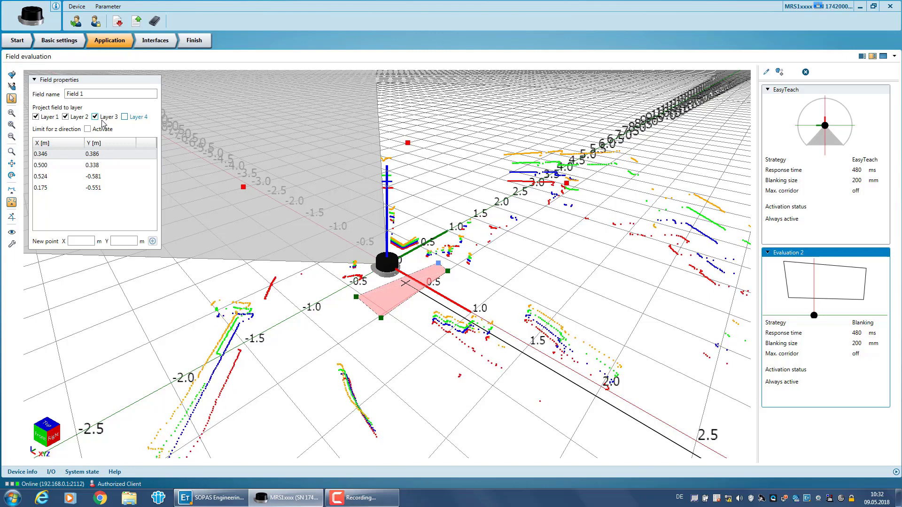
left_click(12, 99)
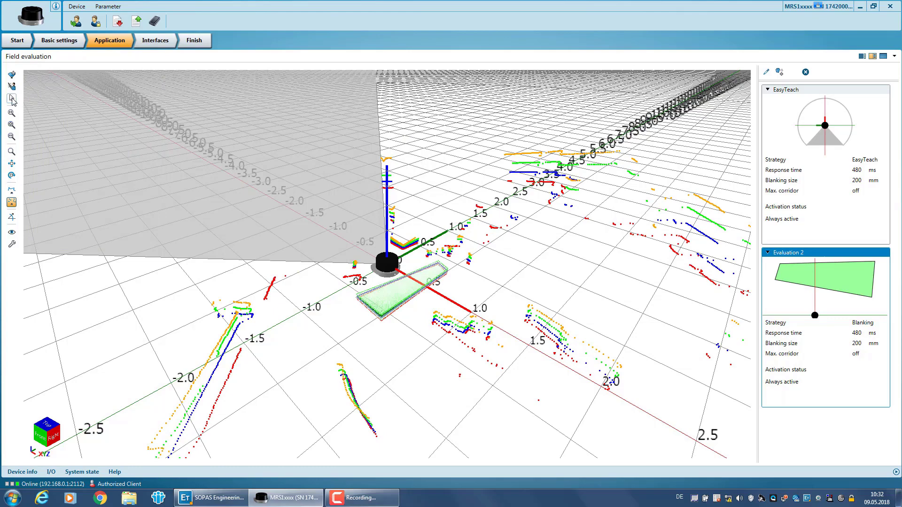
scroll(47, 206, "up", 2)
left_click_drag(238, 326, 244, 311)
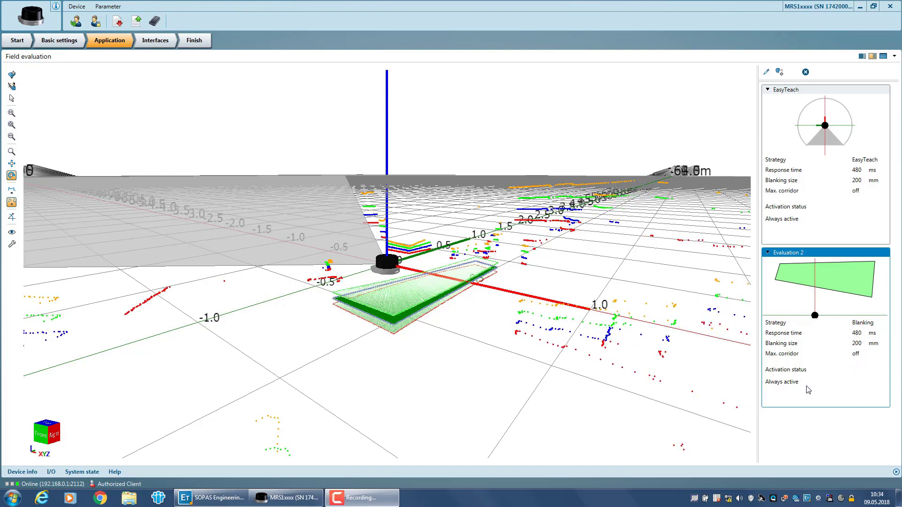
Step: Rename Evaluation 2 to 'Test field'
left_click(767, 73)
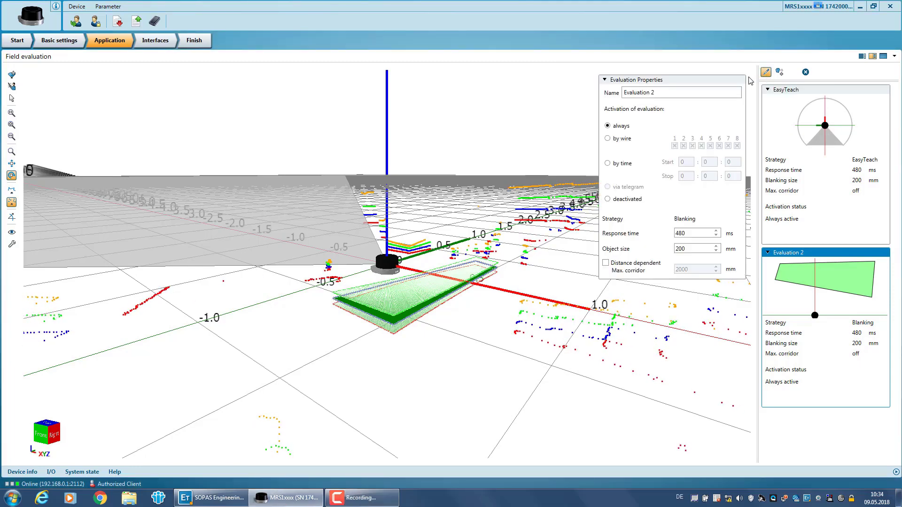
left_click_drag(673, 92, 620, 86)
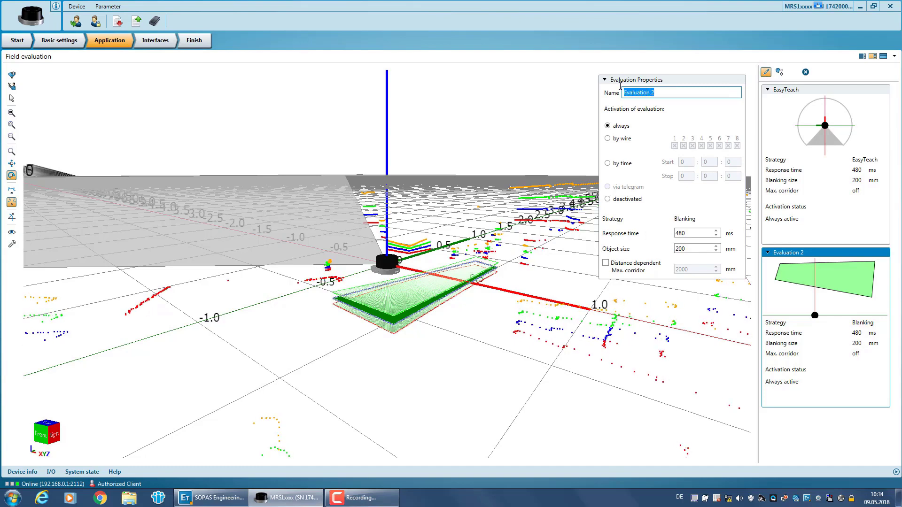
type("Test")
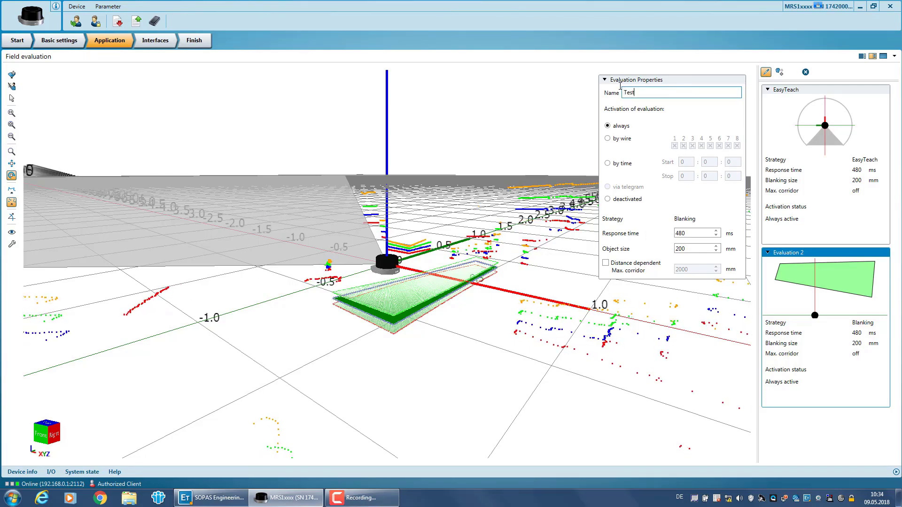
type(" field")
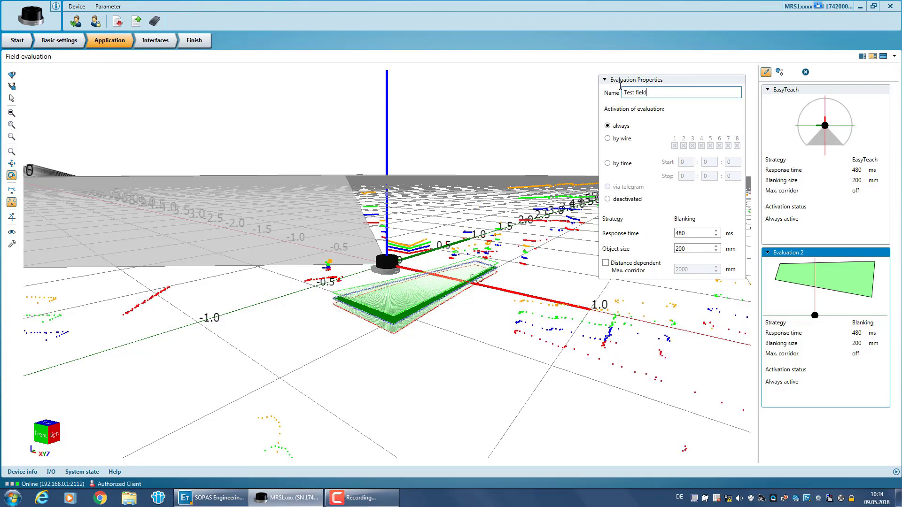
Step: Make Test field always active with 440 ms response time and 100 mm object size
left_click(608, 140)
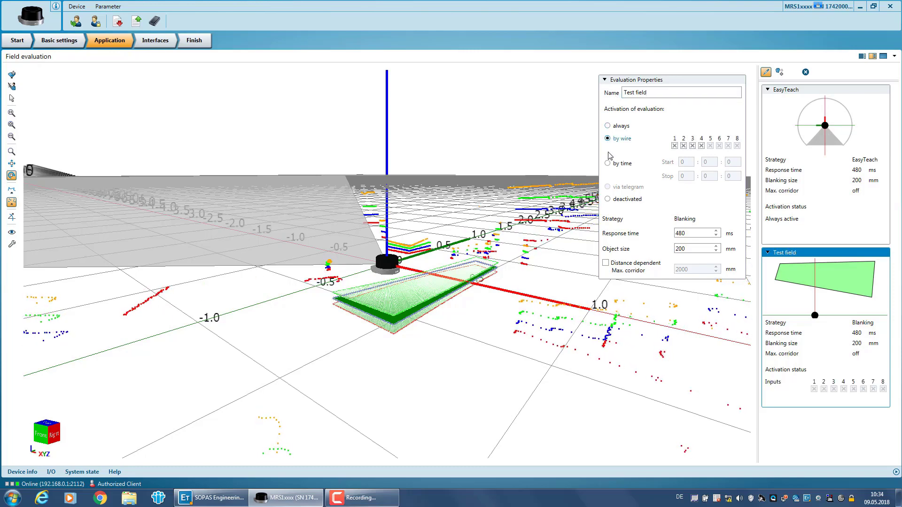
left_click(608, 163)
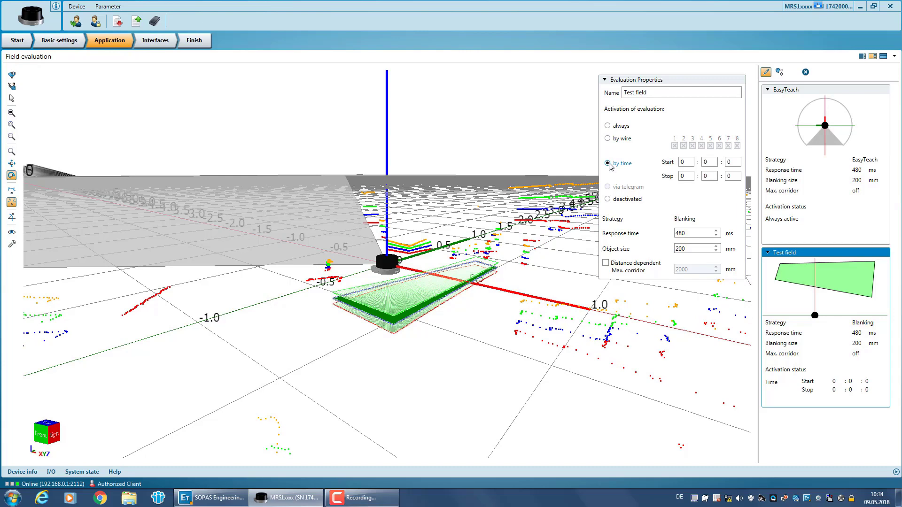
left_click(608, 126)
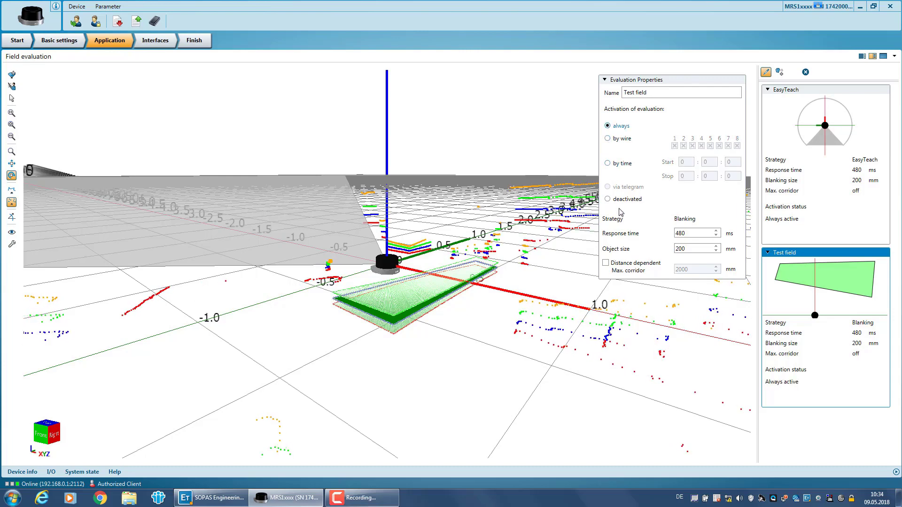
left_click(717, 235)
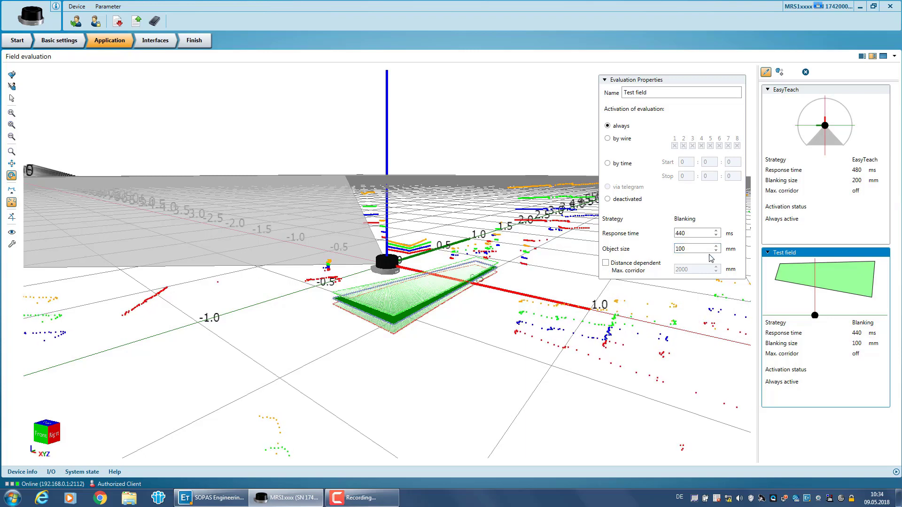
left_click(766, 73)
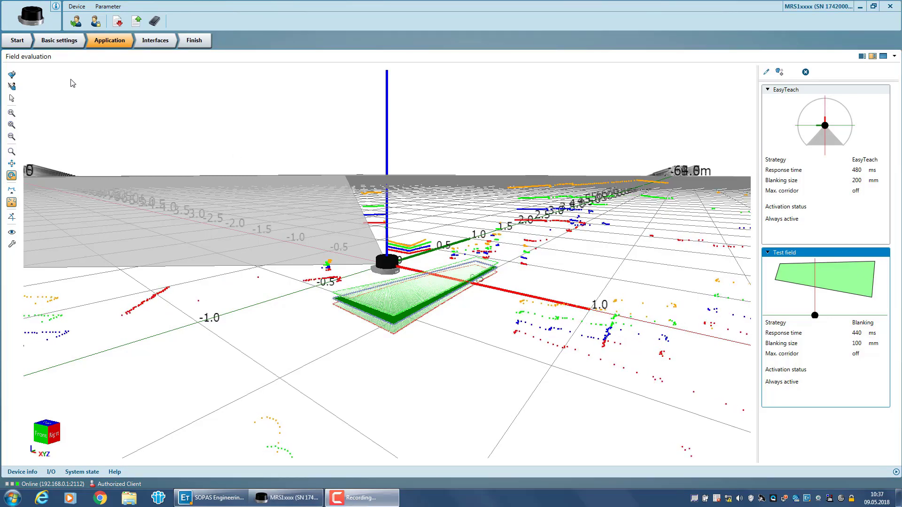
Step: Draw a triangular field for Test field, farther from the scanner than the rectangle
left_click(12, 74)
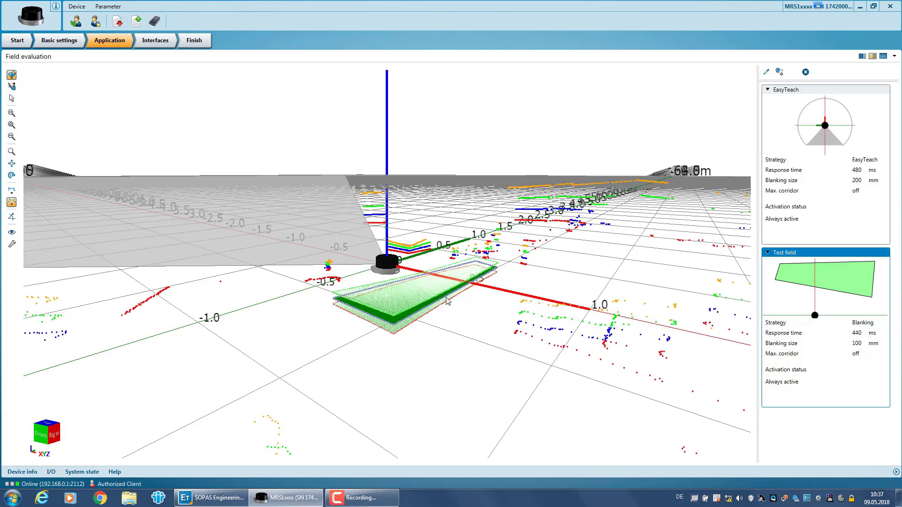
left_click(459, 312)
left_click(497, 331)
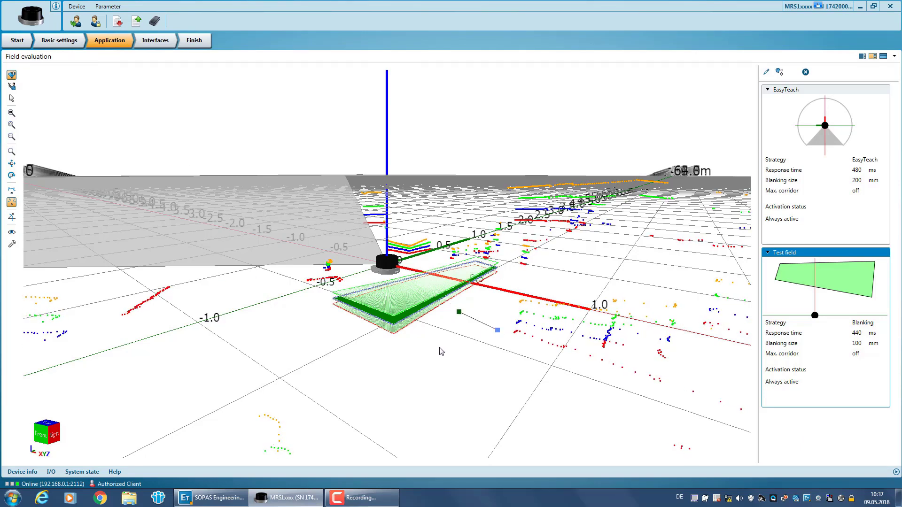
double_click(439, 350)
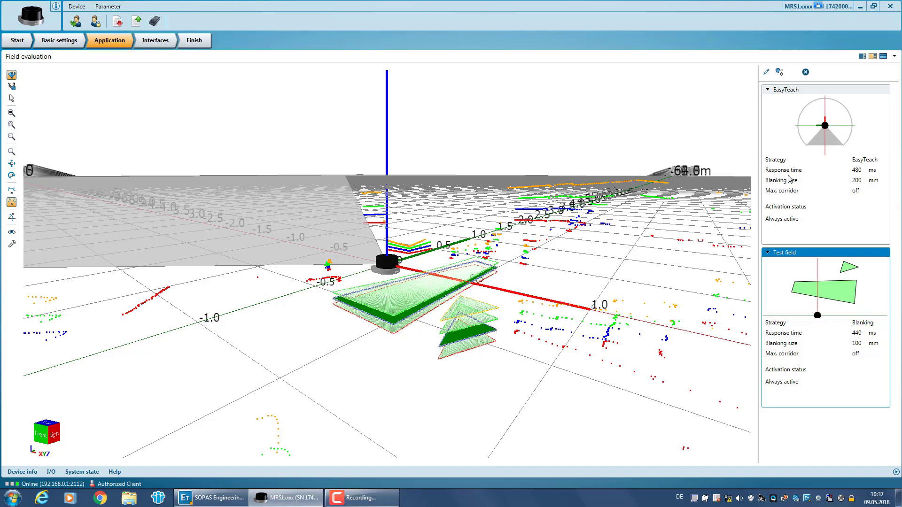
Step: Add Evaluation 3 and draw its triangular field to the left of the sensor
left_click(778, 77)
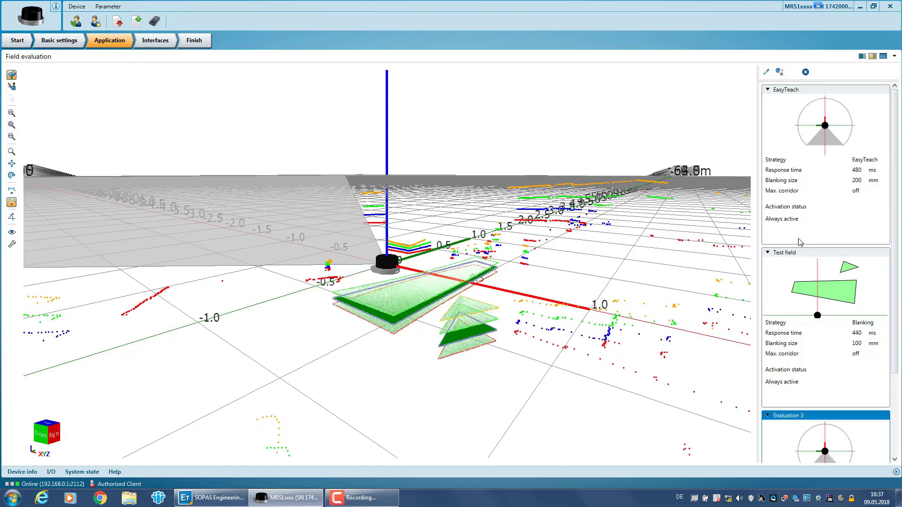
scroll(803, 285, "down", 3)
scroll(802, 285, "down", 2)
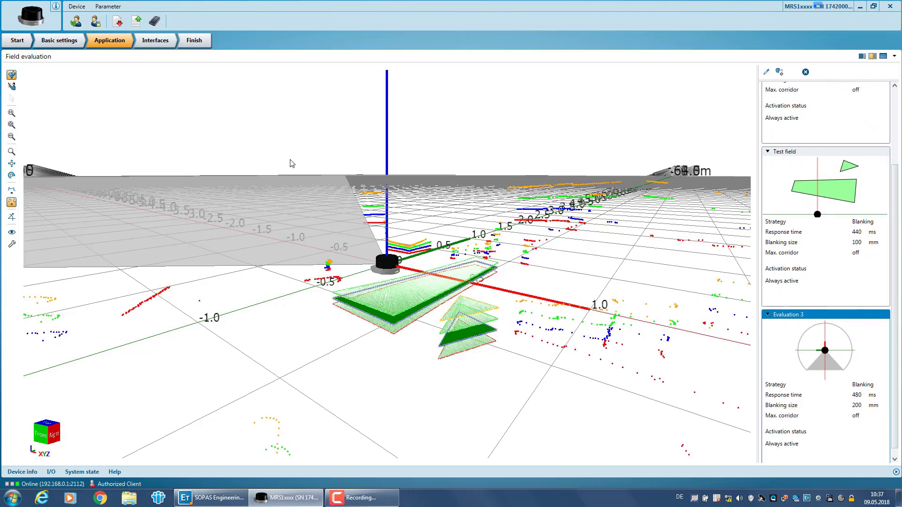
left_click(336, 334)
left_click(361, 365)
double_click(274, 369)
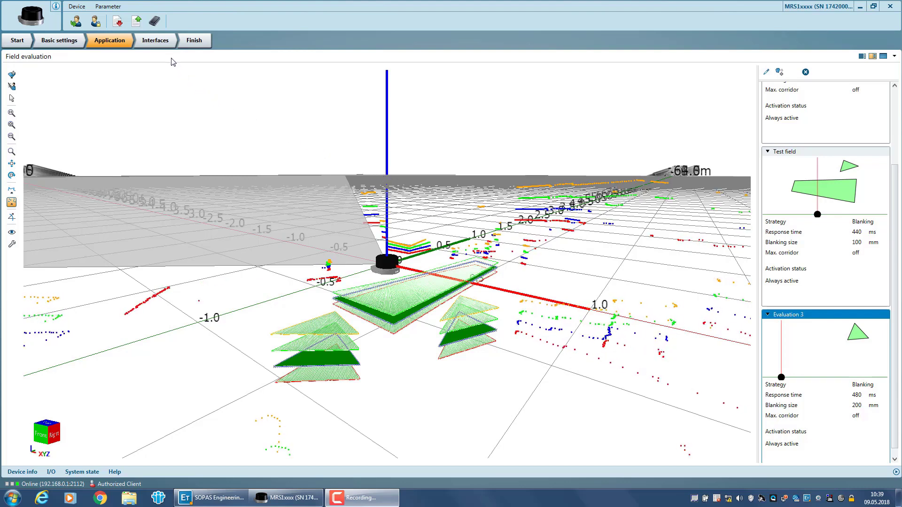
Step: Open the Interfaces step and review the configuration of Ports 1–8
left_click(160, 44)
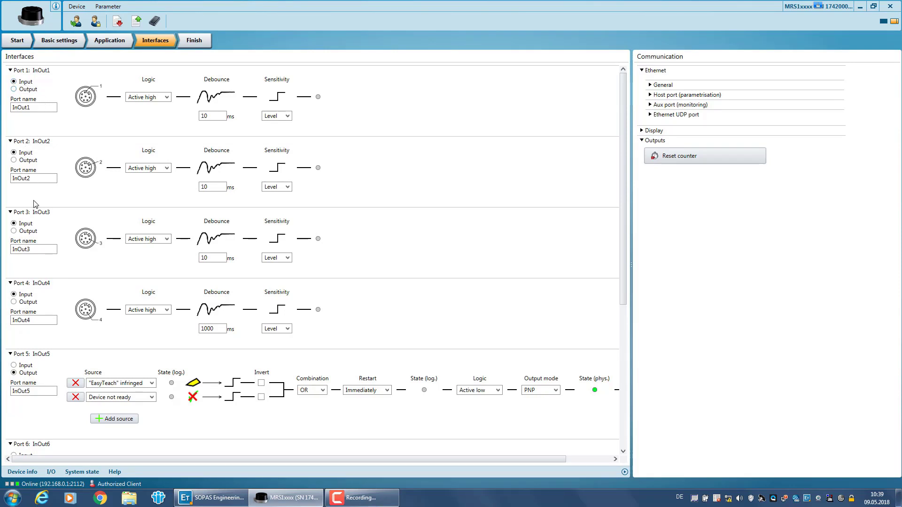
scroll(37, 301, "down", 1)
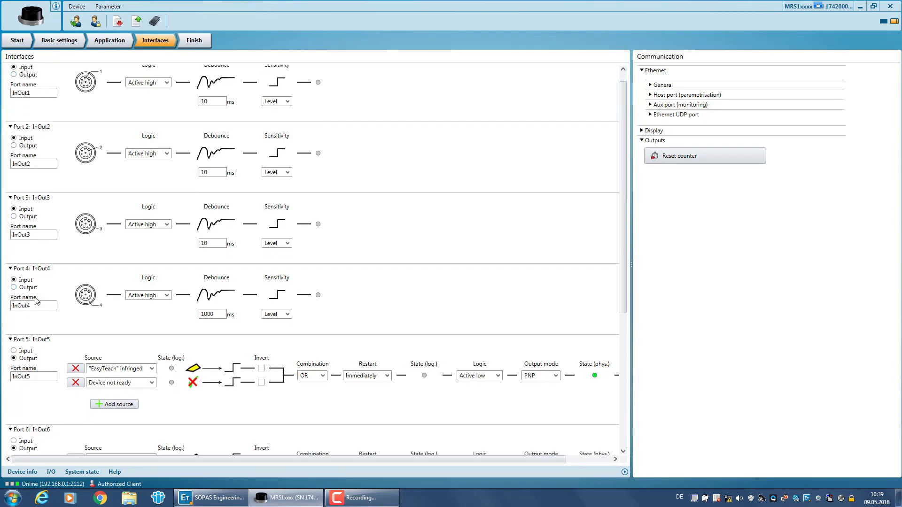
scroll(37, 298, "down", 2)
scroll(43, 329, "down", 3)
scroll(40, 320, "down", 3)
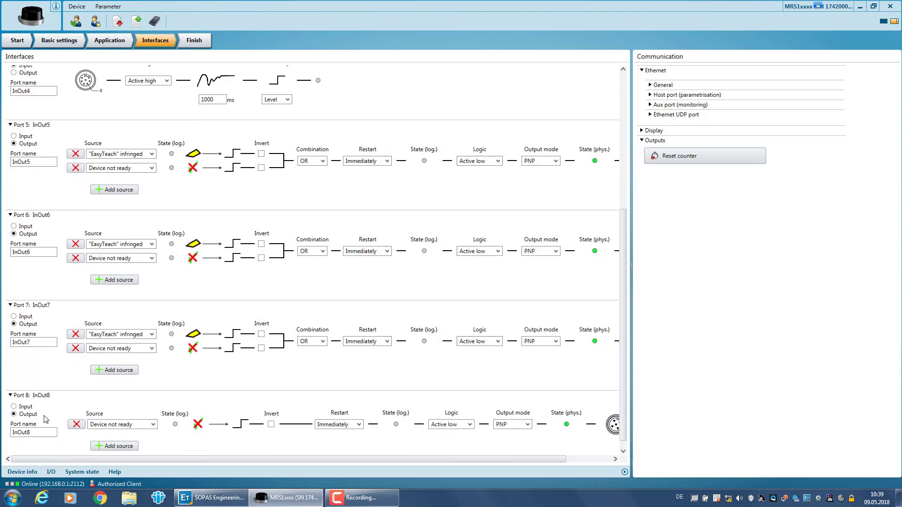
scroll(46, 418, "up", 1)
scroll(46, 416, "up", 2)
scroll(47, 414, "up", 1)
scroll(47, 413, "up", 1)
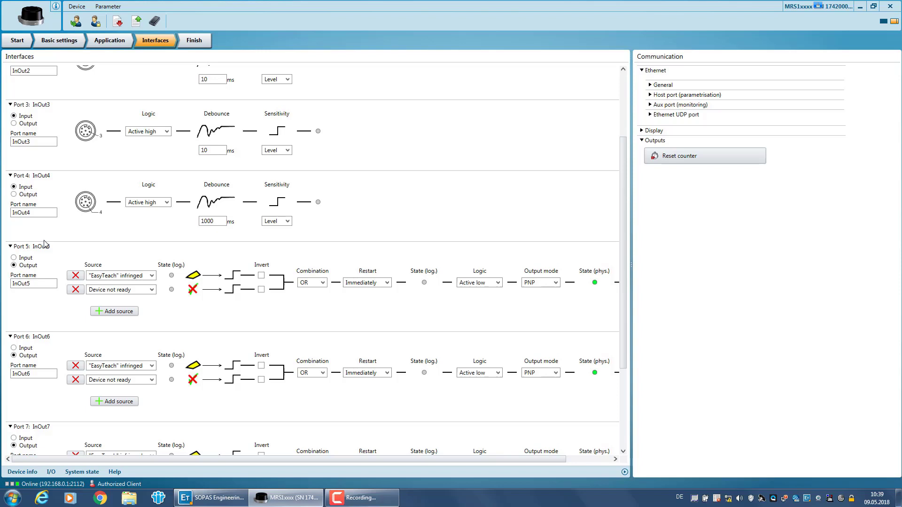
Step: Switch port 5's source to 'Test field' infringed, keeping it non-inverted, active low and PNP
left_click(122, 278)
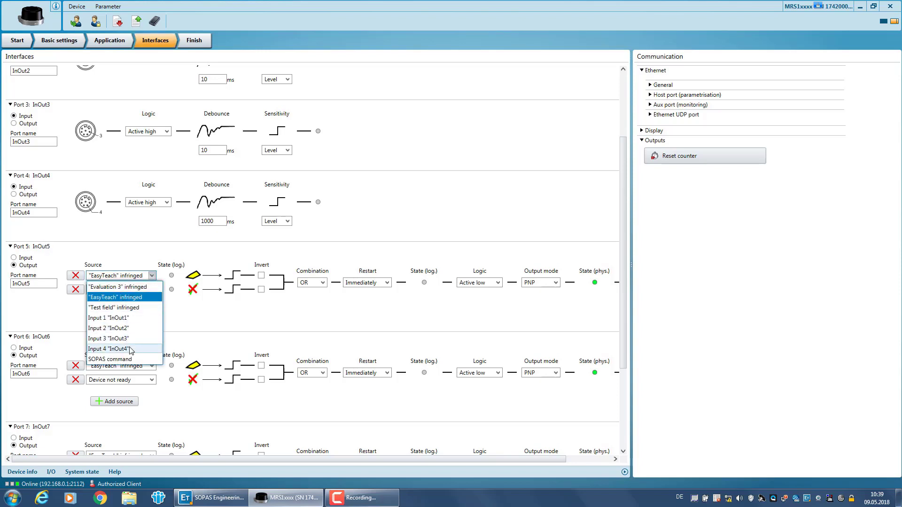
left_click(131, 309)
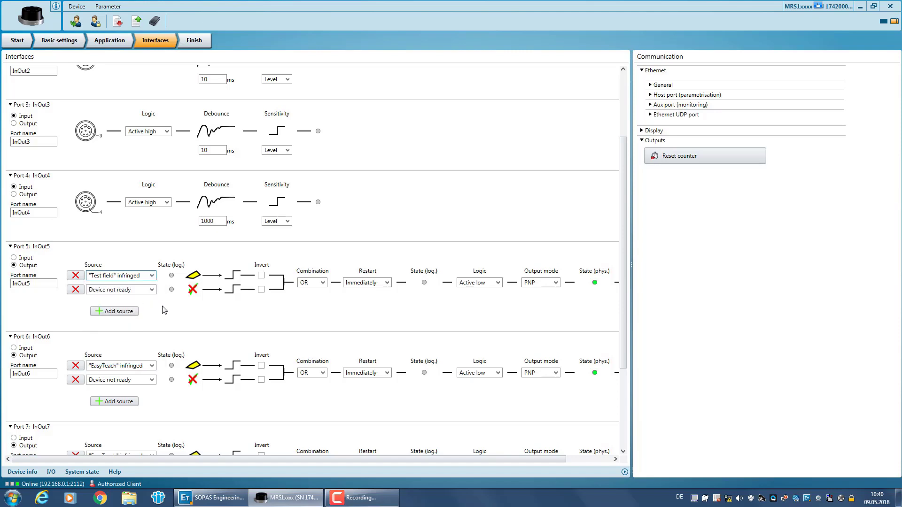
left_click(261, 277)
left_click(308, 284)
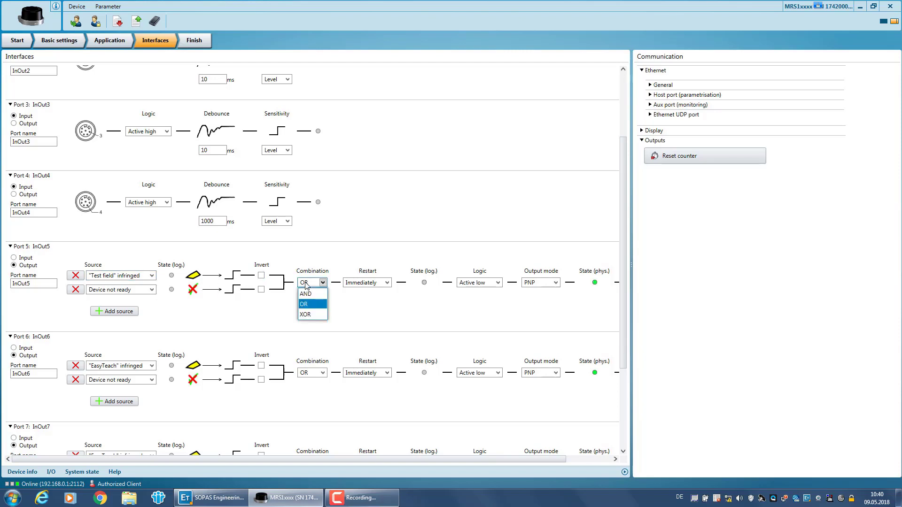
left_click(366, 284)
left_click(365, 285)
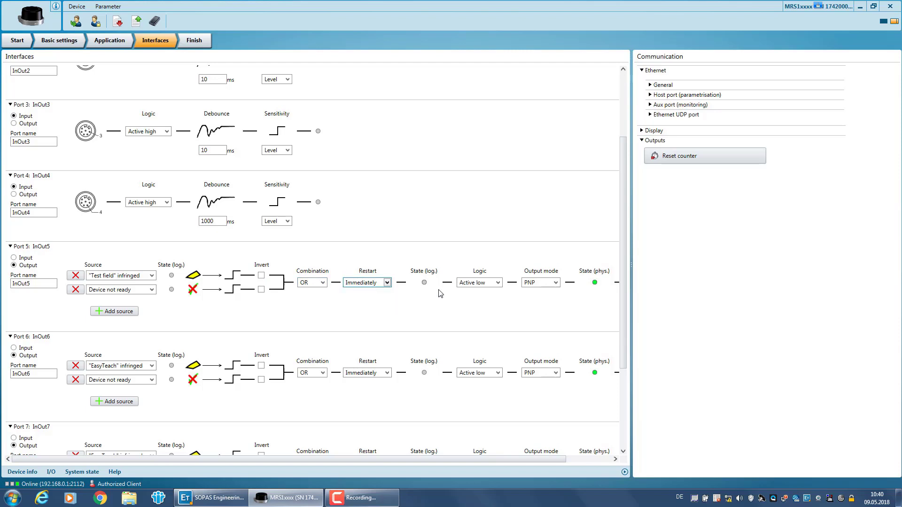
left_click(497, 283)
left_click(544, 285)
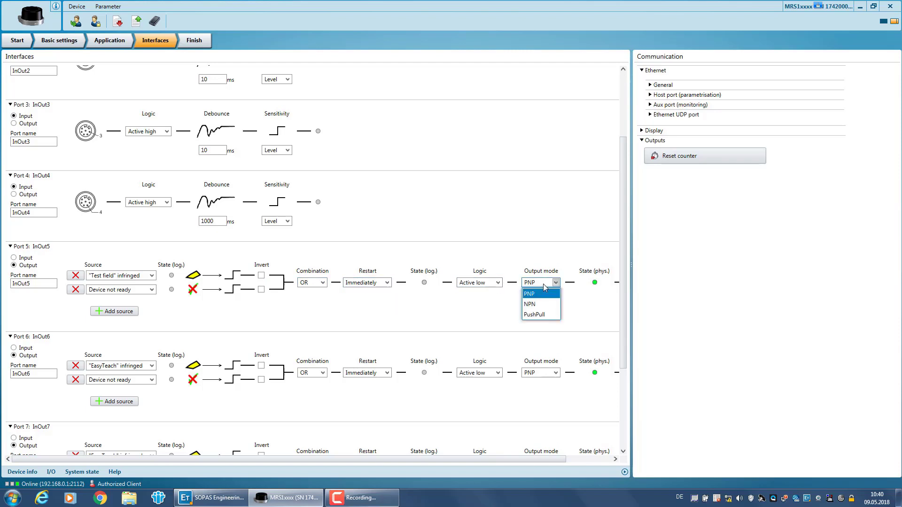
left_click(544, 284)
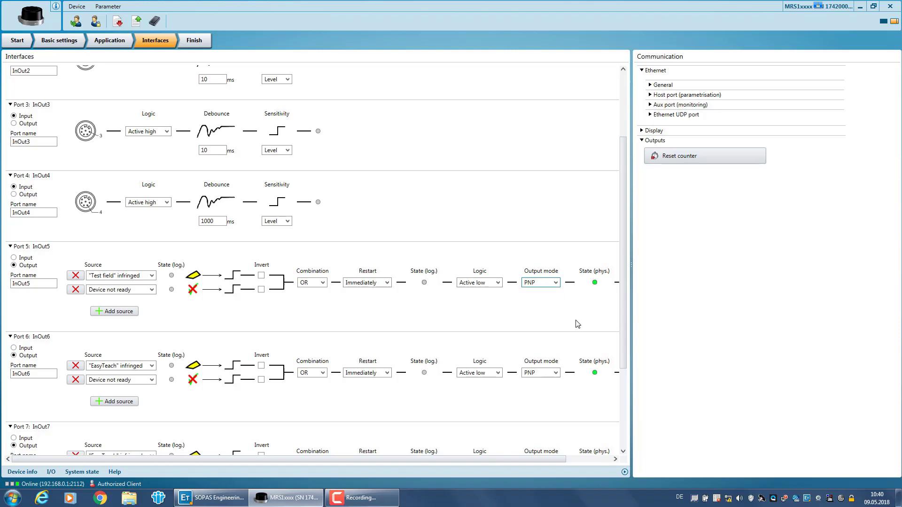
Step: Save the parameters permanently to the MRS1xxxx device and acknowledge the success message
left_click(156, 21)
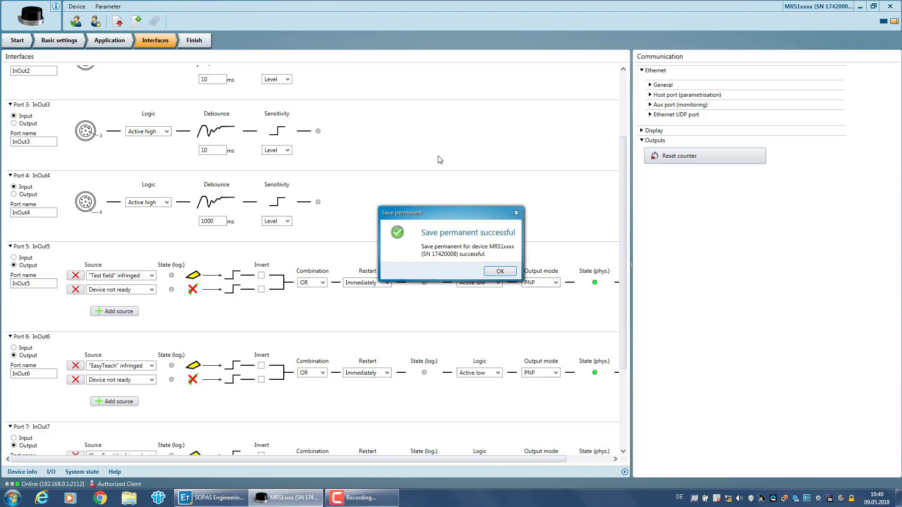
left_click(497, 271)
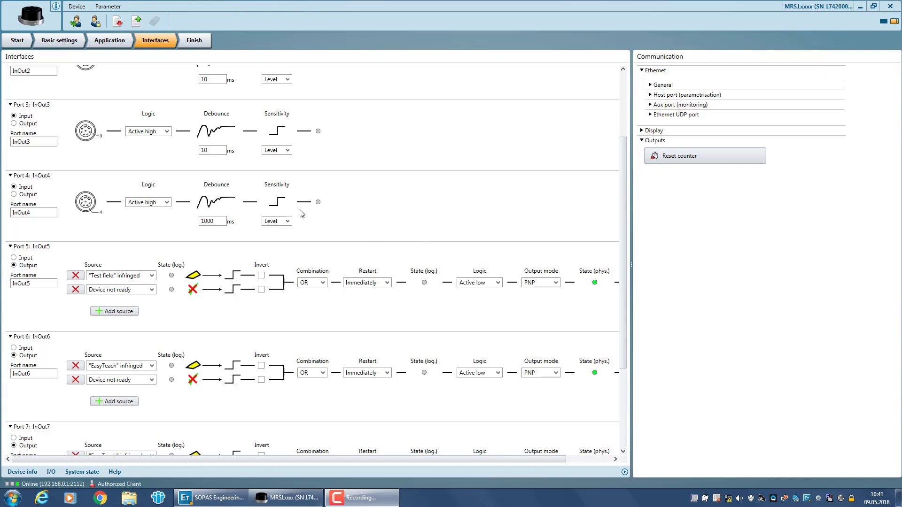
Step: Show the Application field evaluation view with the I/O monitor listing inputs and outputs
left_click(108, 44)
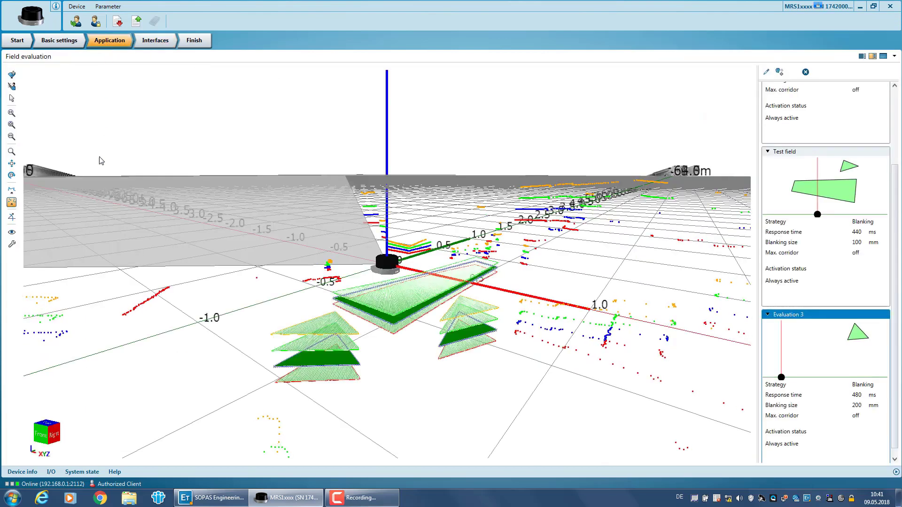
left_click(57, 473)
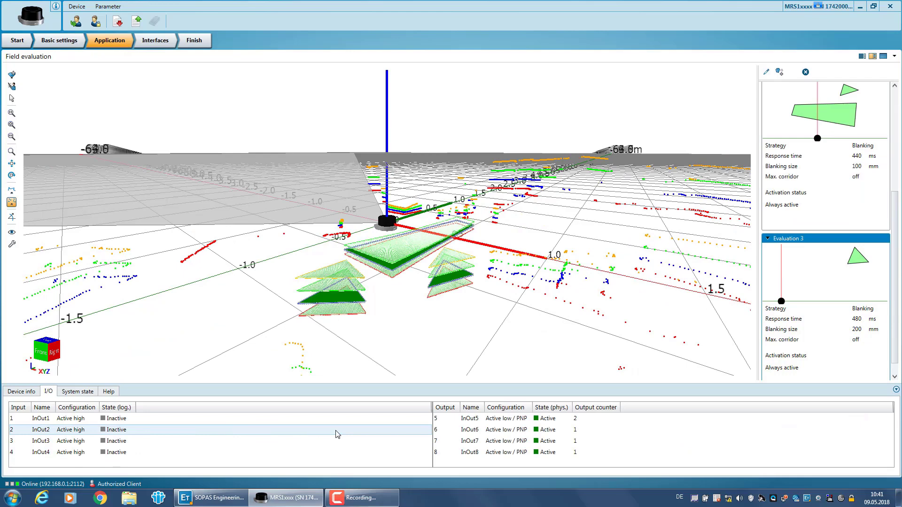